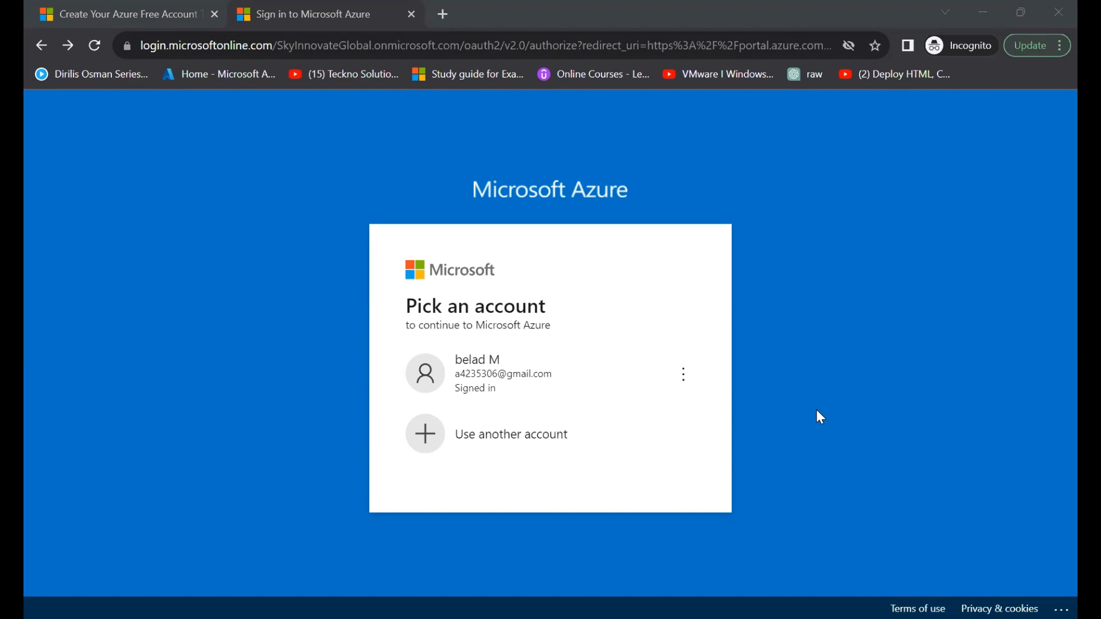
- Sign in to Microsoft Azure with the listed account and find and open the Azure Active Directory service
left_click(525, 388)
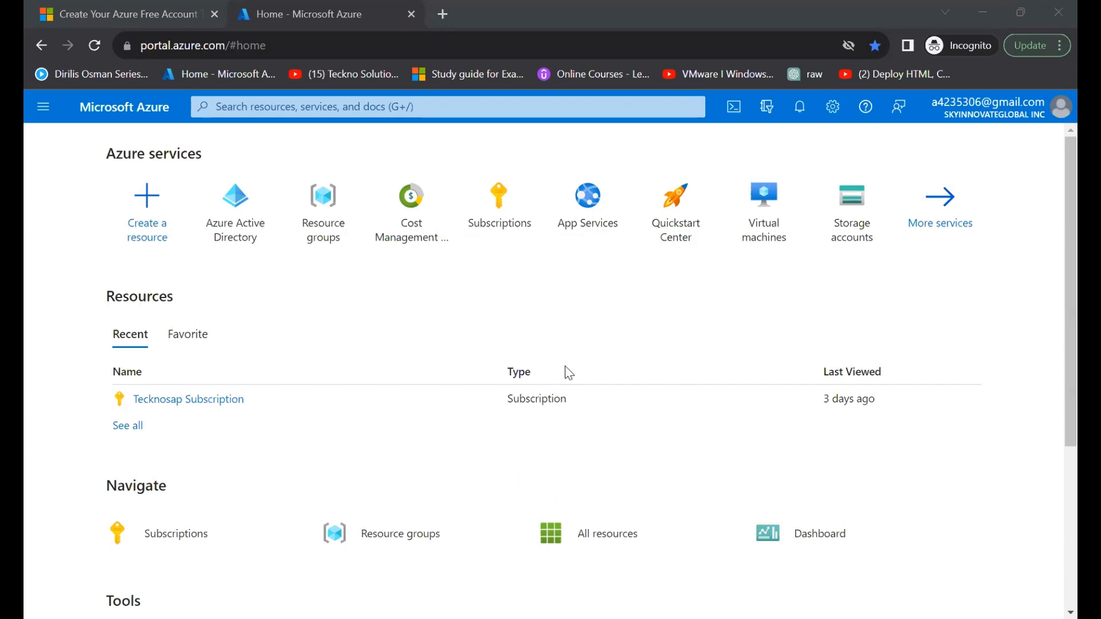
mouse_move(236, 231)
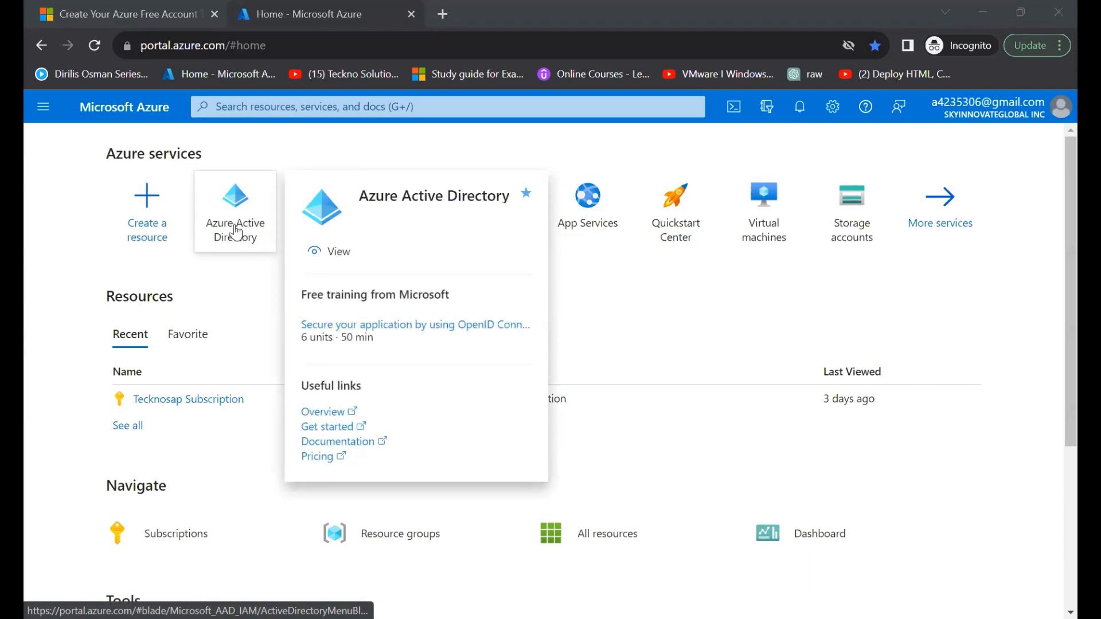
left_click(318, 106)
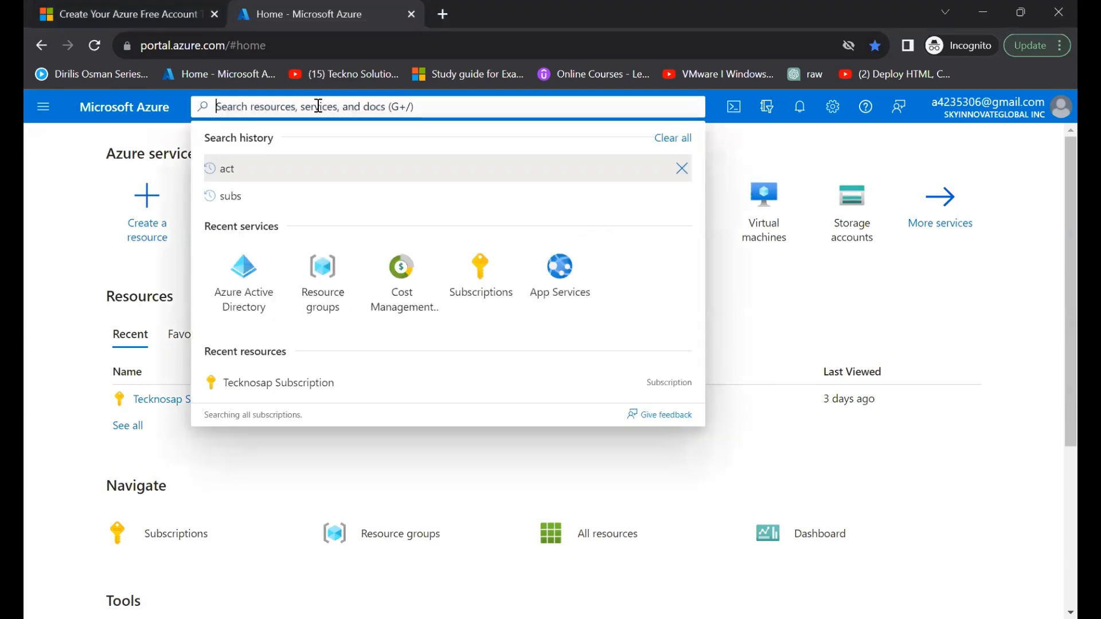
type("active")
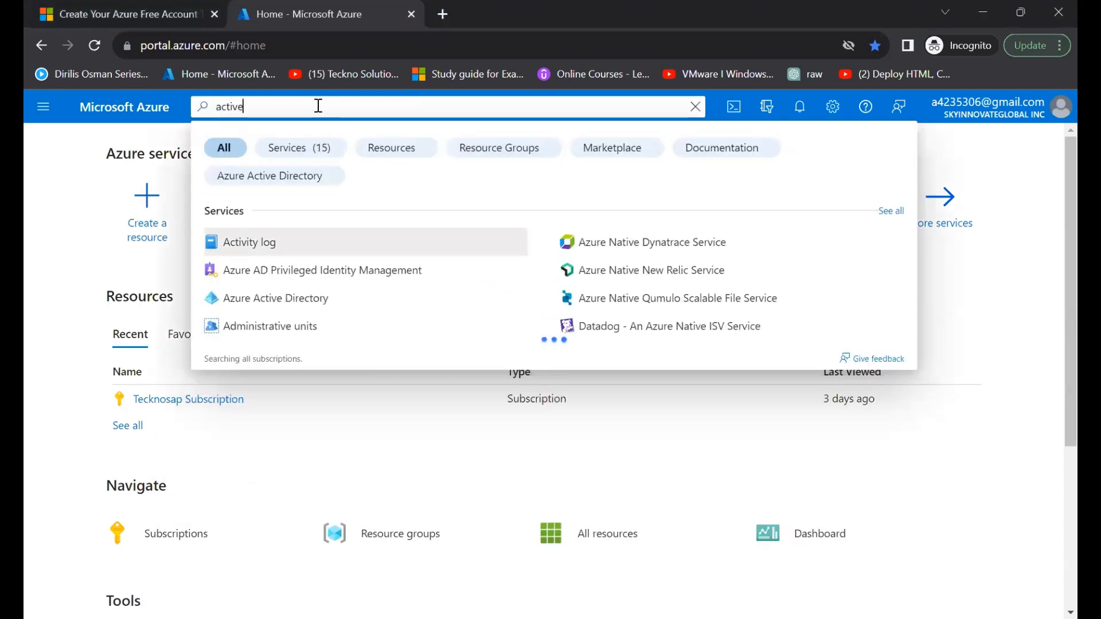
type(" direct")
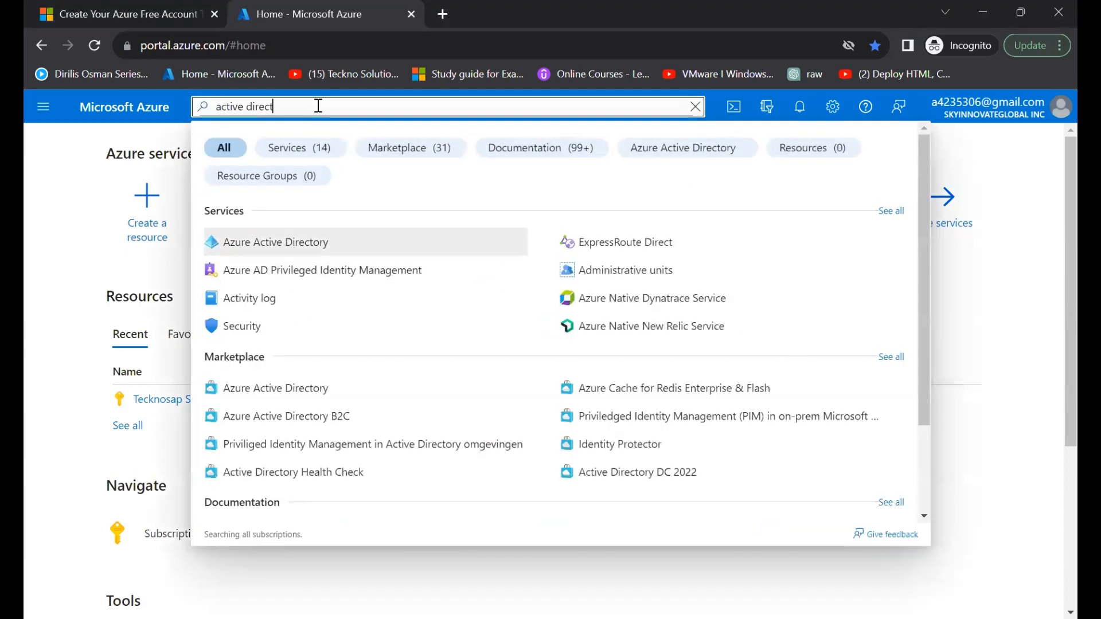
left_click(287, 241)
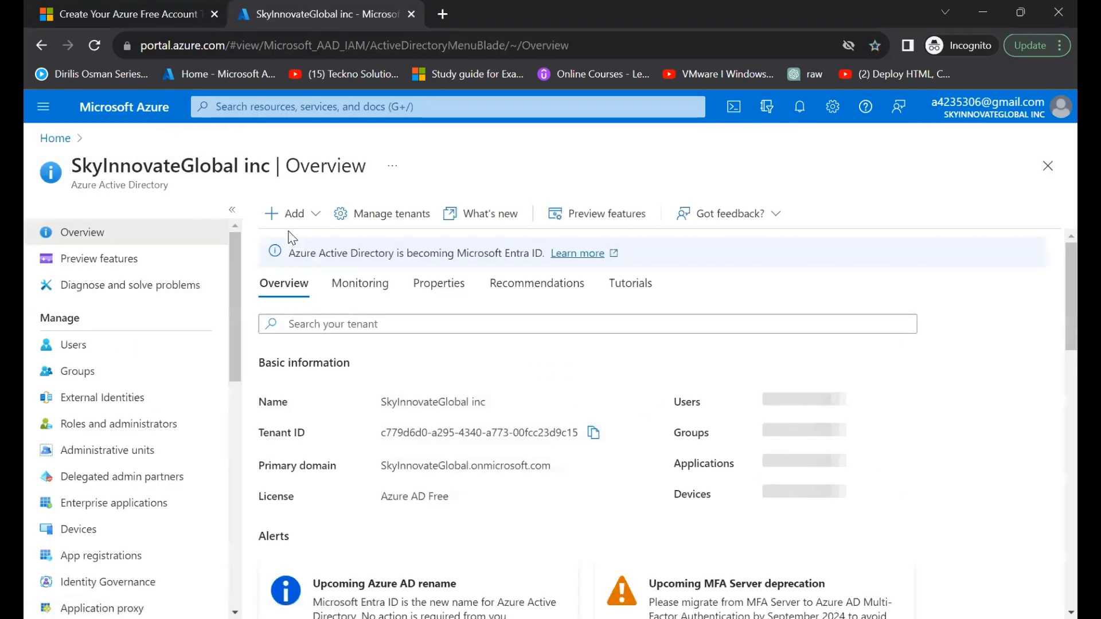
- Start creating a new tenant from tenant management, keeping the Azure Active Directory tenant type, and proceed to its configuration
left_click(401, 218)
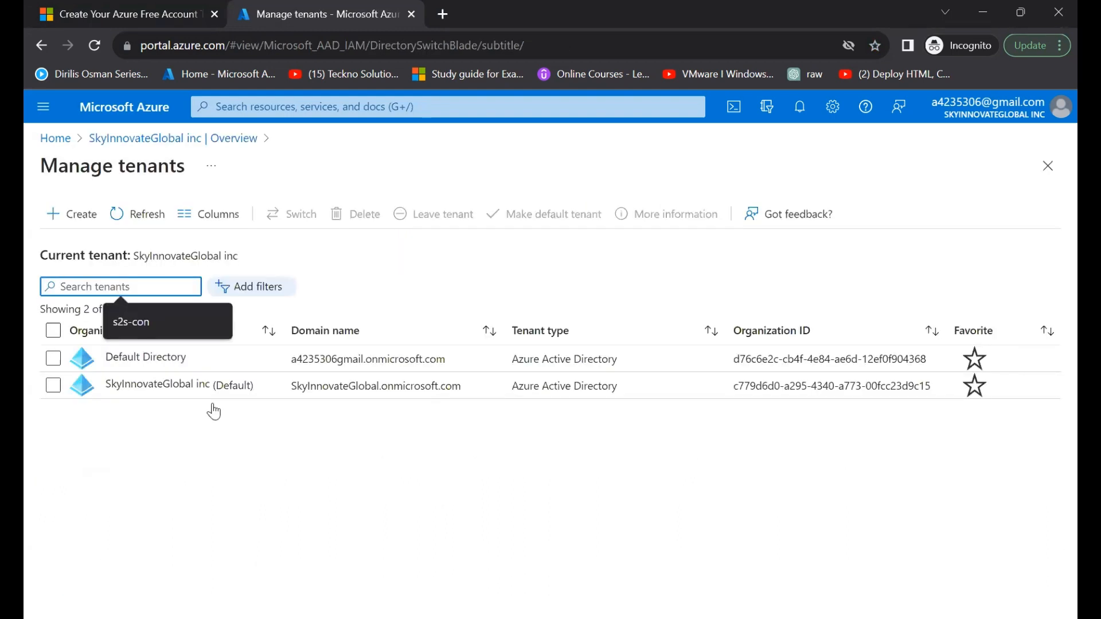
left_click(74, 223)
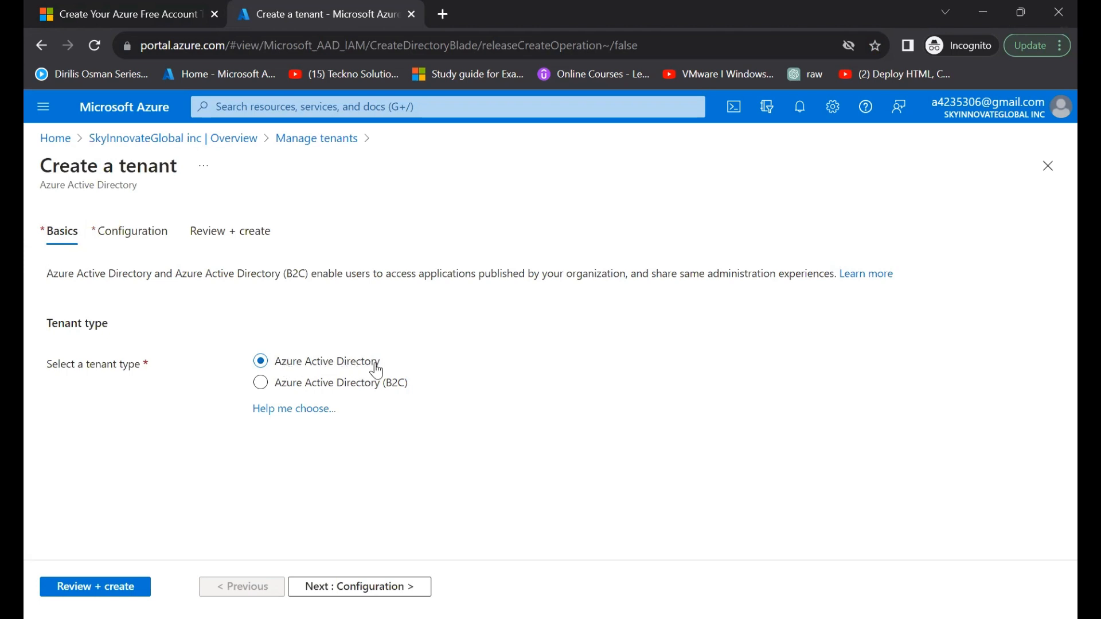
left_click(359, 591)
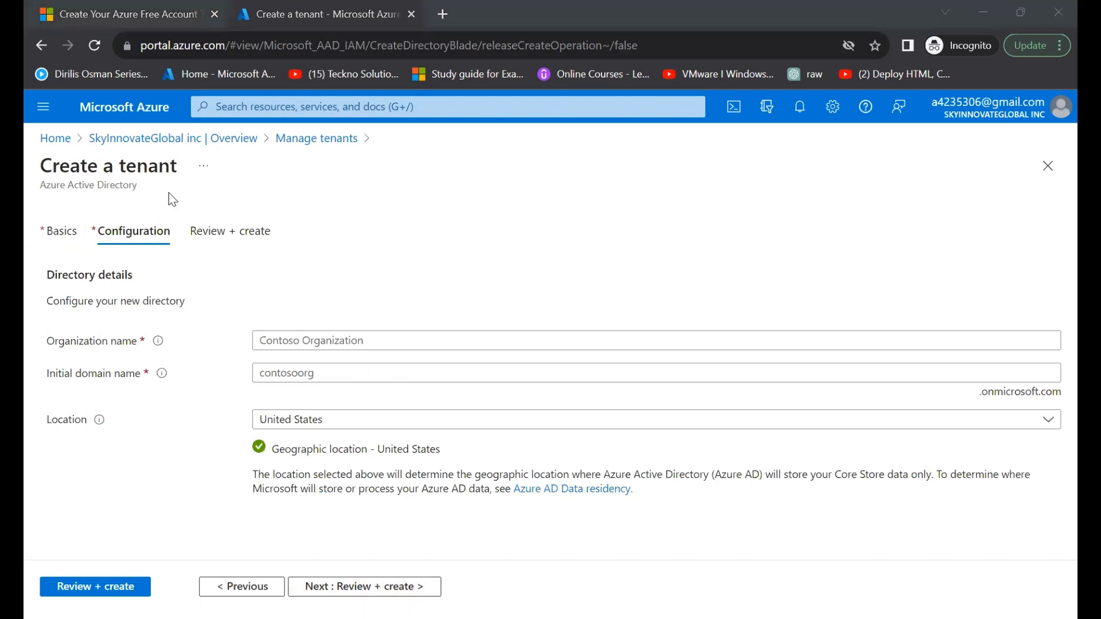
- Configure the new tenant with organization name tecknosap solutions inc, initial domain name tecknosaps and location United Kingdom, and proceed to the review
left_click(401, 344)
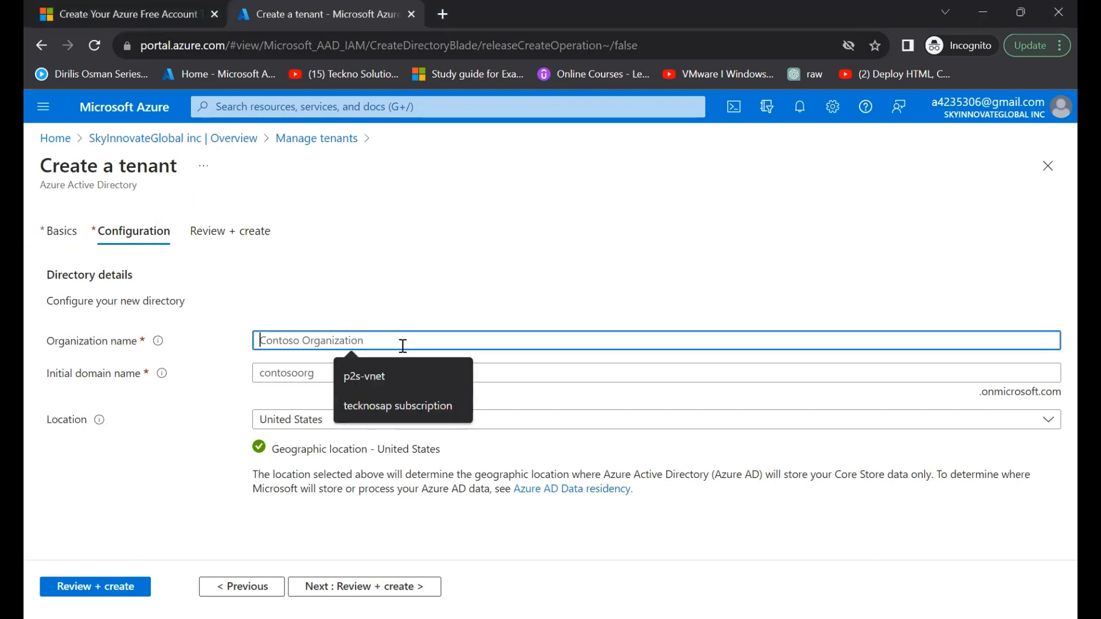
type("tecknosap solutions inc")
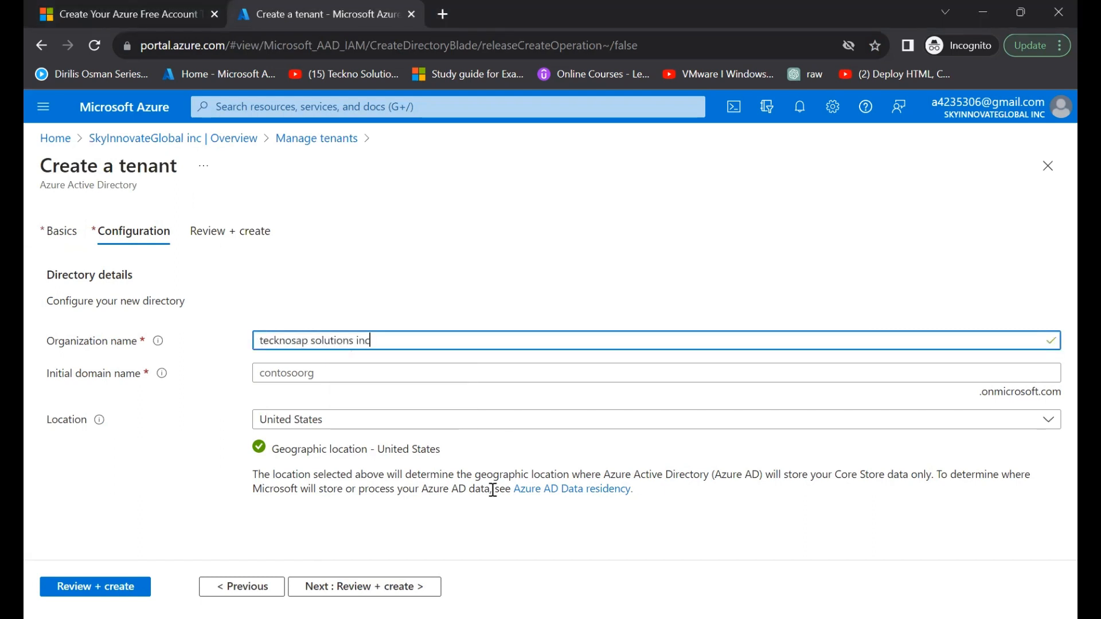
key("alt+Tab")
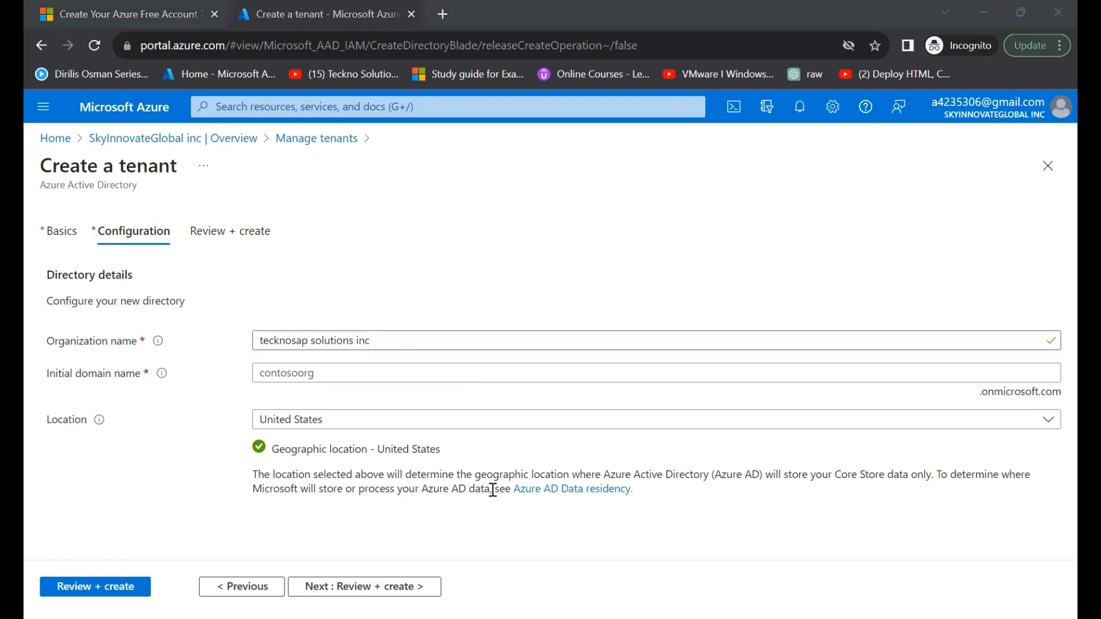
left_click(305, 373)
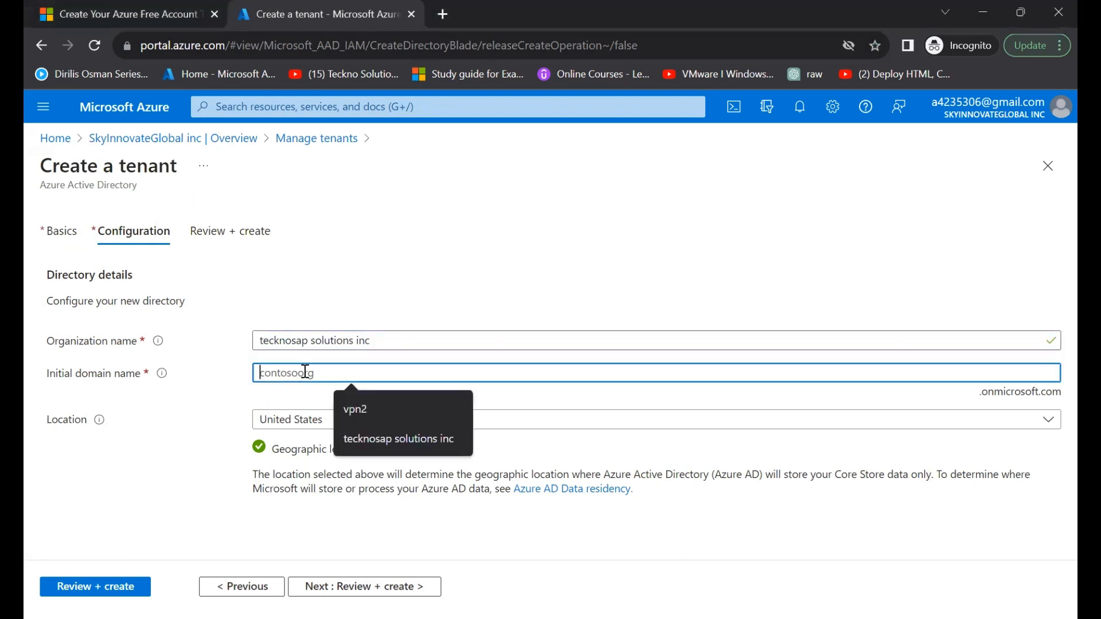
type("tecknosaps")
key("Tab")
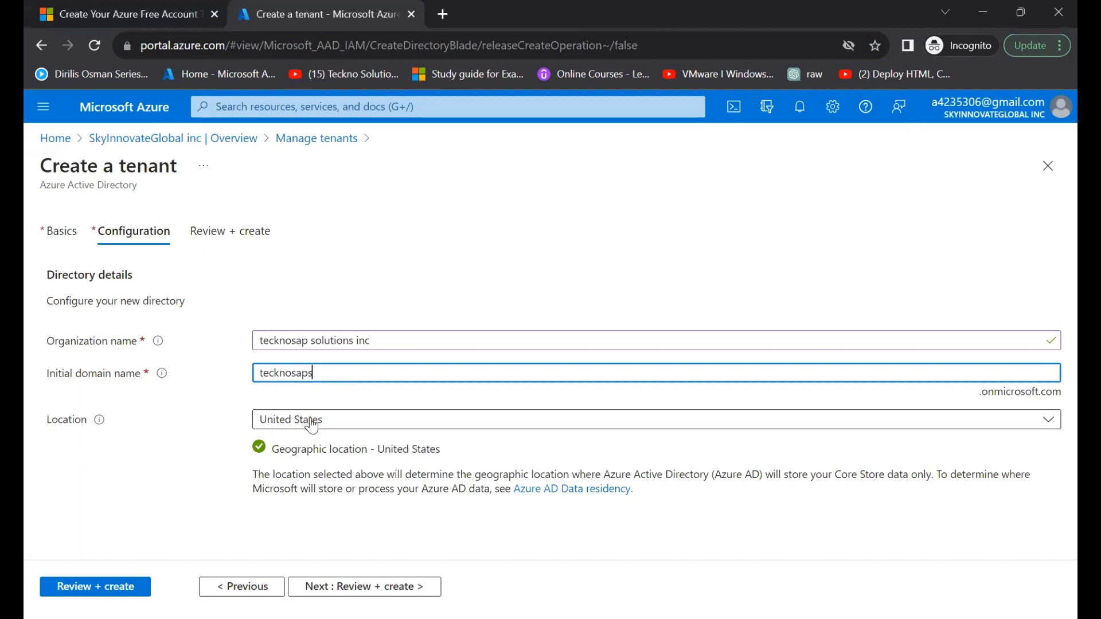
key("Up")
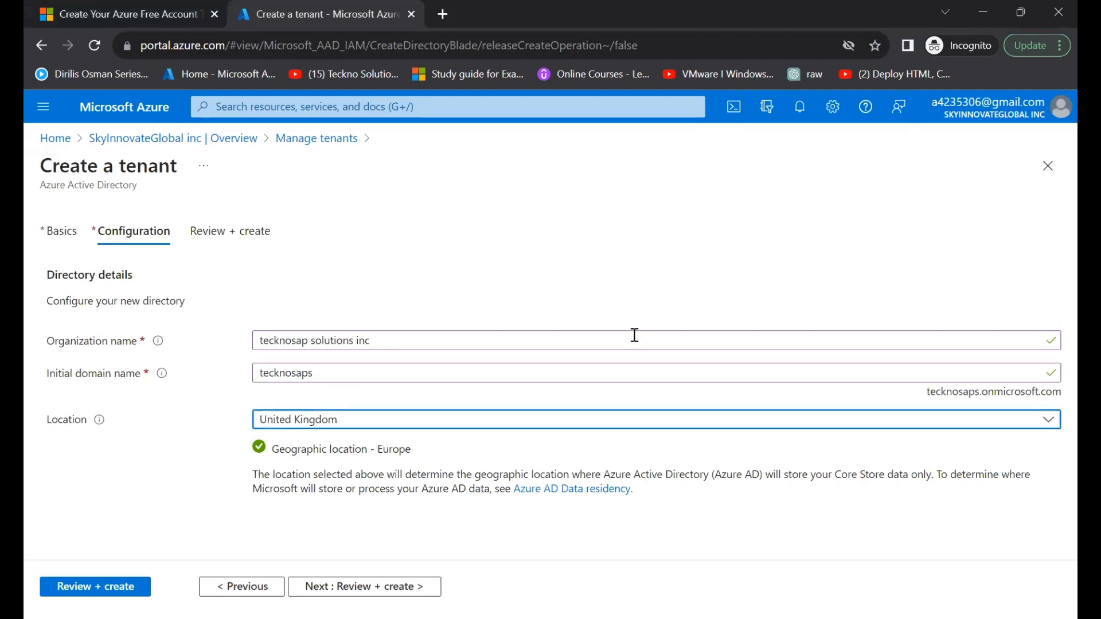
left_click(365, 587)
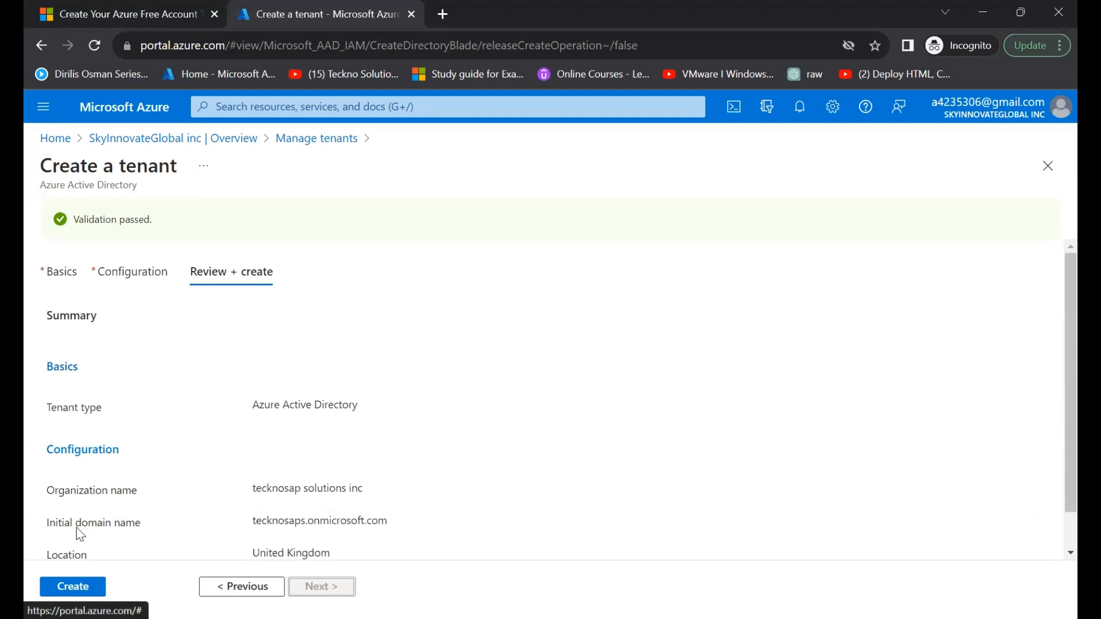
- Create the reviewed tenant and submit the captcha characters to pass the robot check
left_click(80, 591)
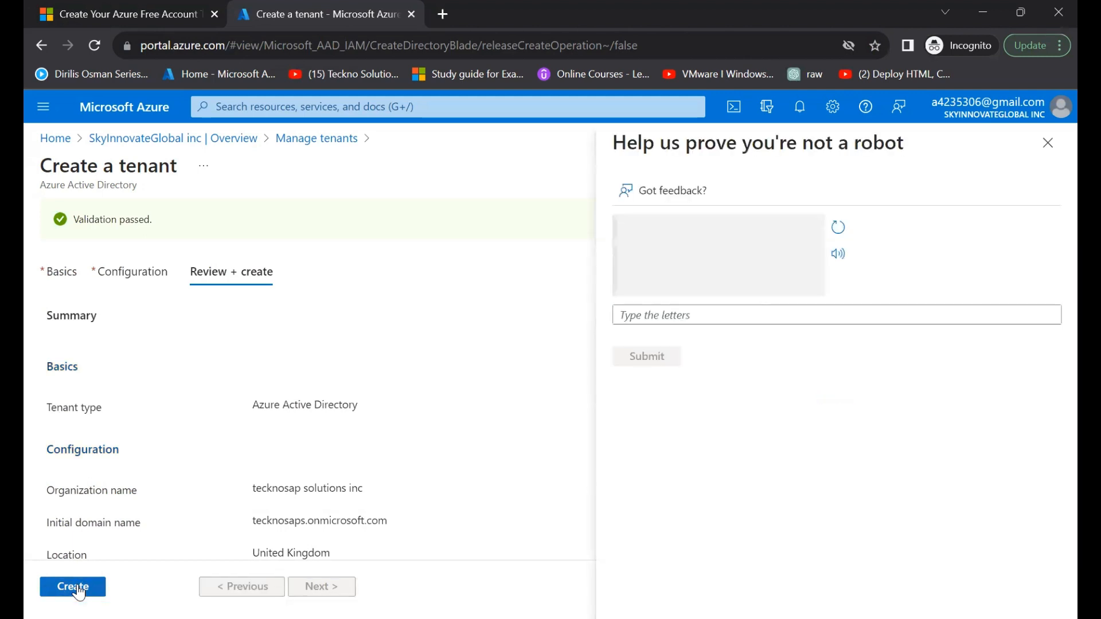
left_click(650, 315)
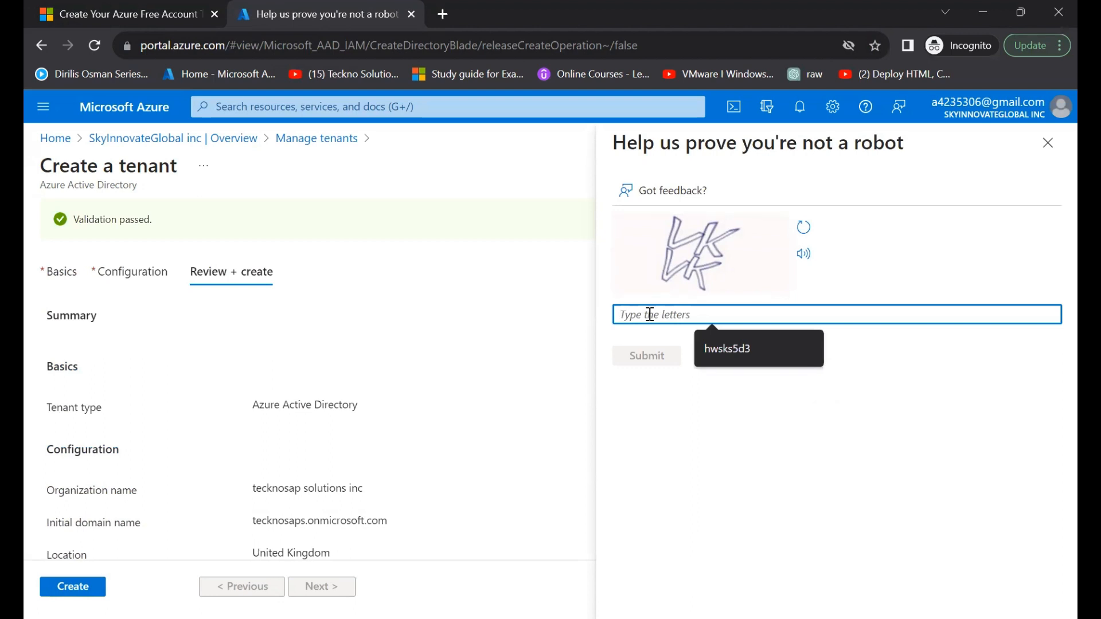
type("vk")
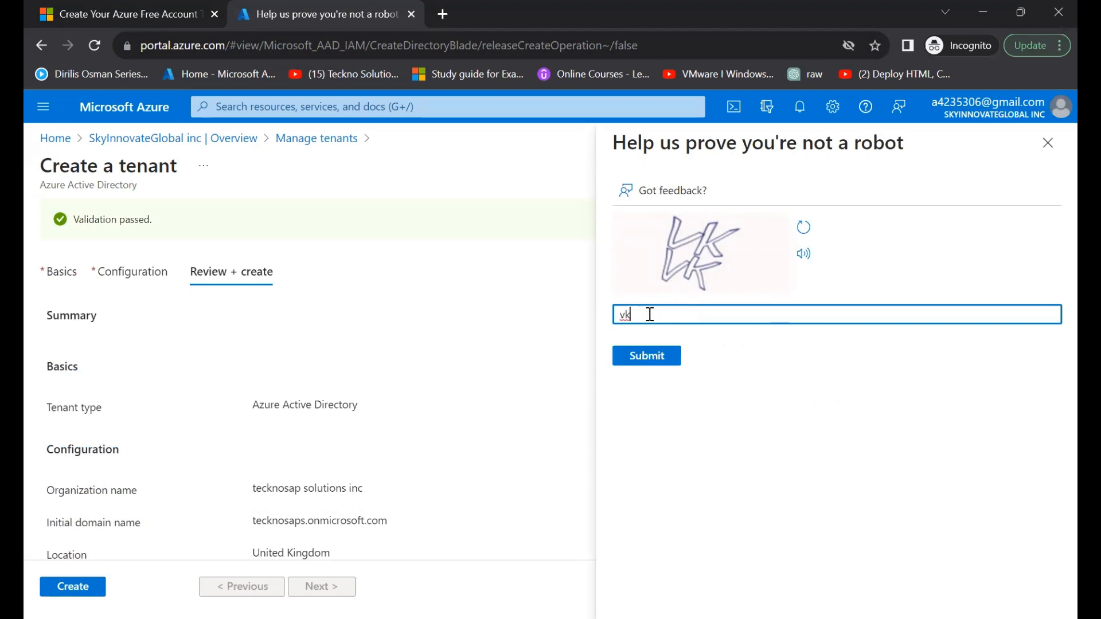
type("vk")
left_click(642, 358)
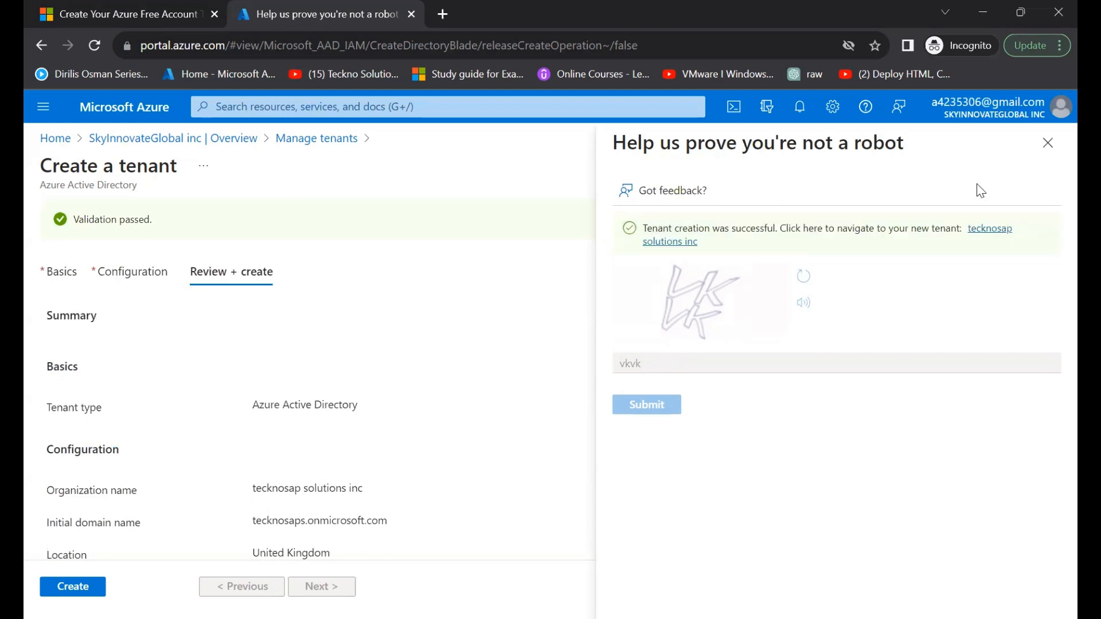
- Close the robot check, return to the SkyInnovateGlobal inc overview and view its list of managed tenants
left_click(1047, 142)
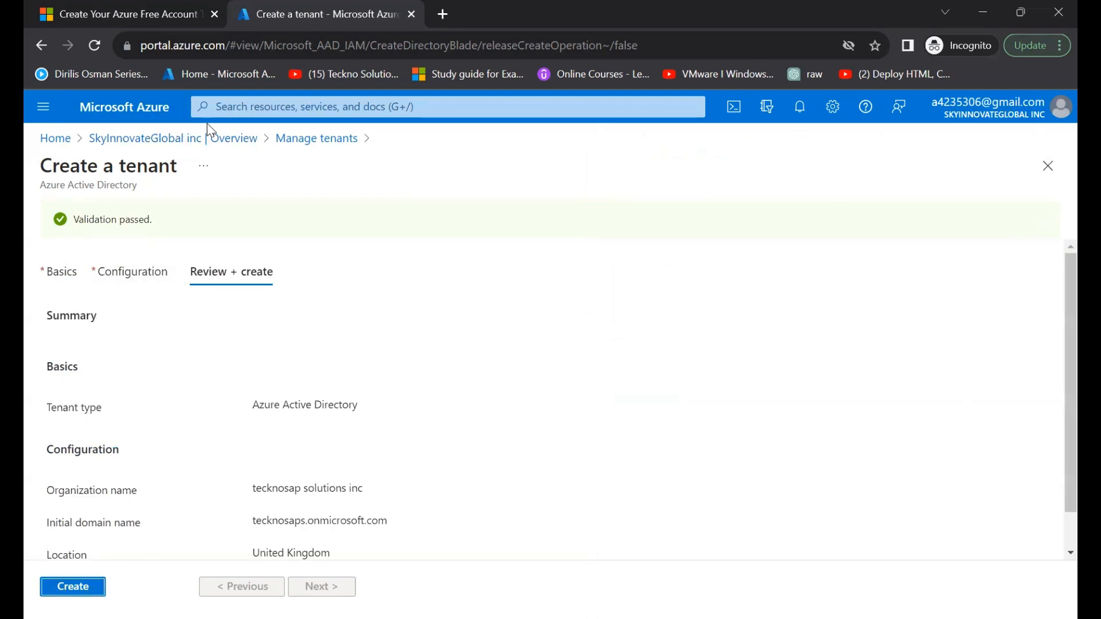
left_click(152, 140)
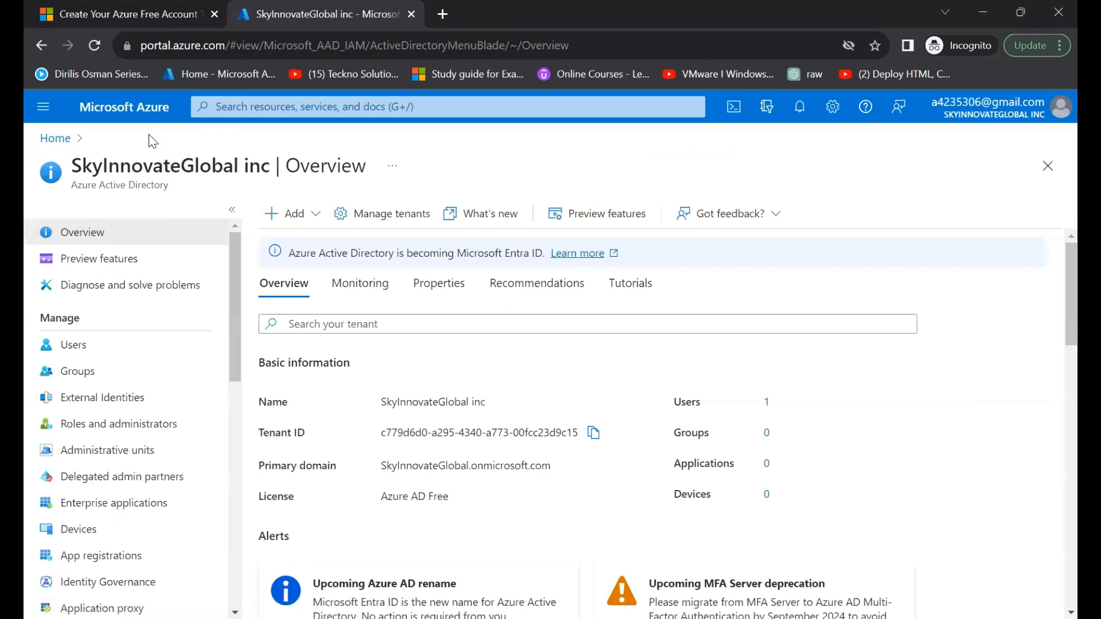
left_click(379, 224)
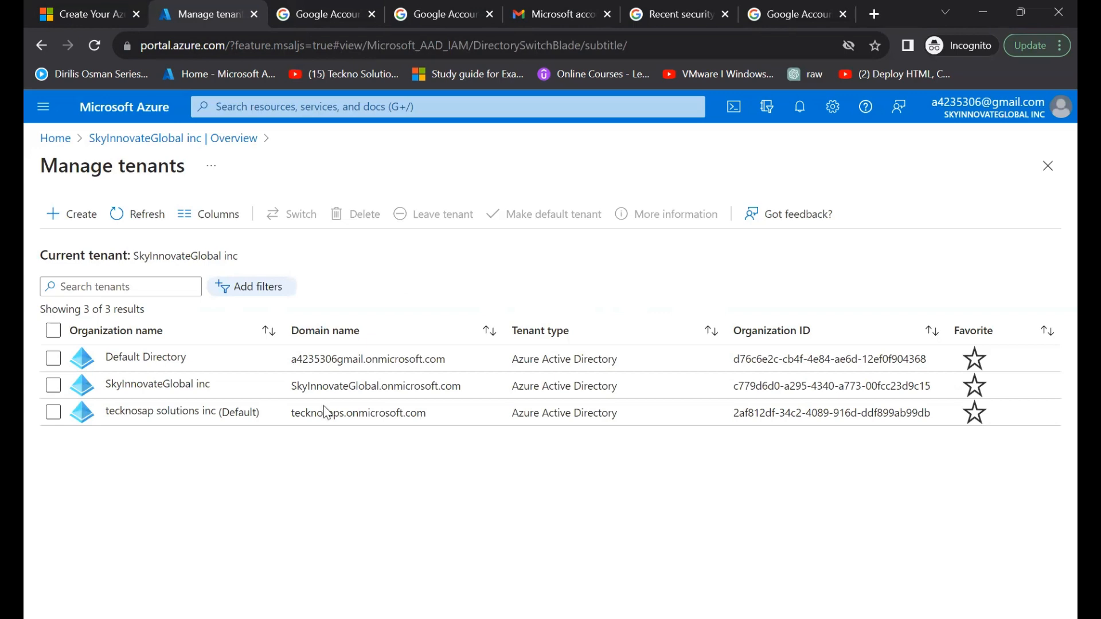
- Open Tecknosap Subscription from the Subscriptions service and start changing its directory
left_click(402, 108)
left_click(338, 279)
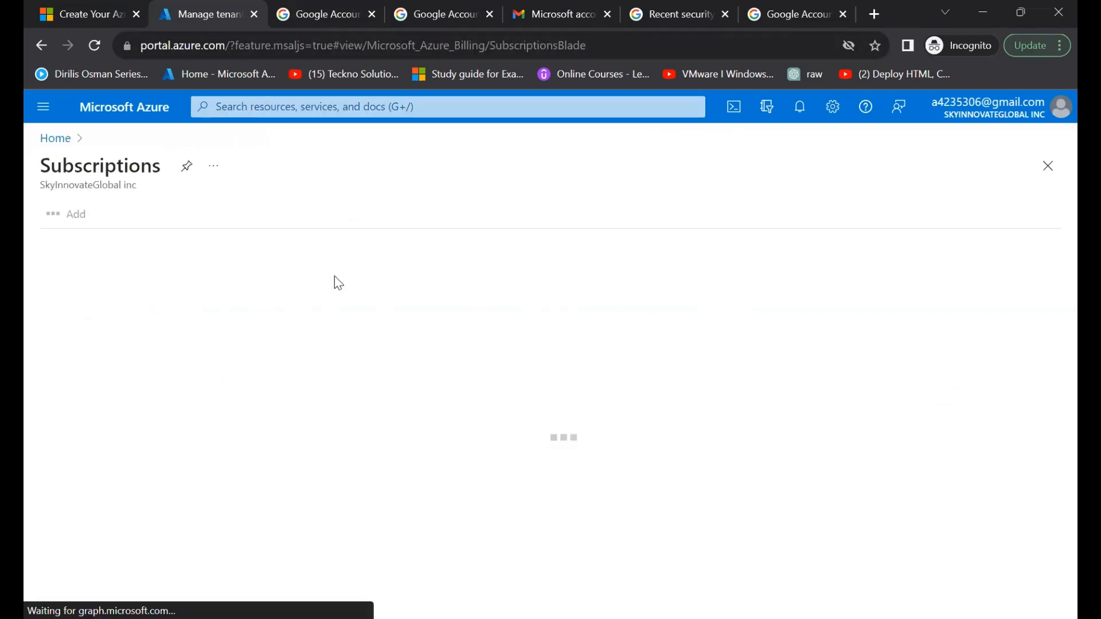
left_click(106, 319)
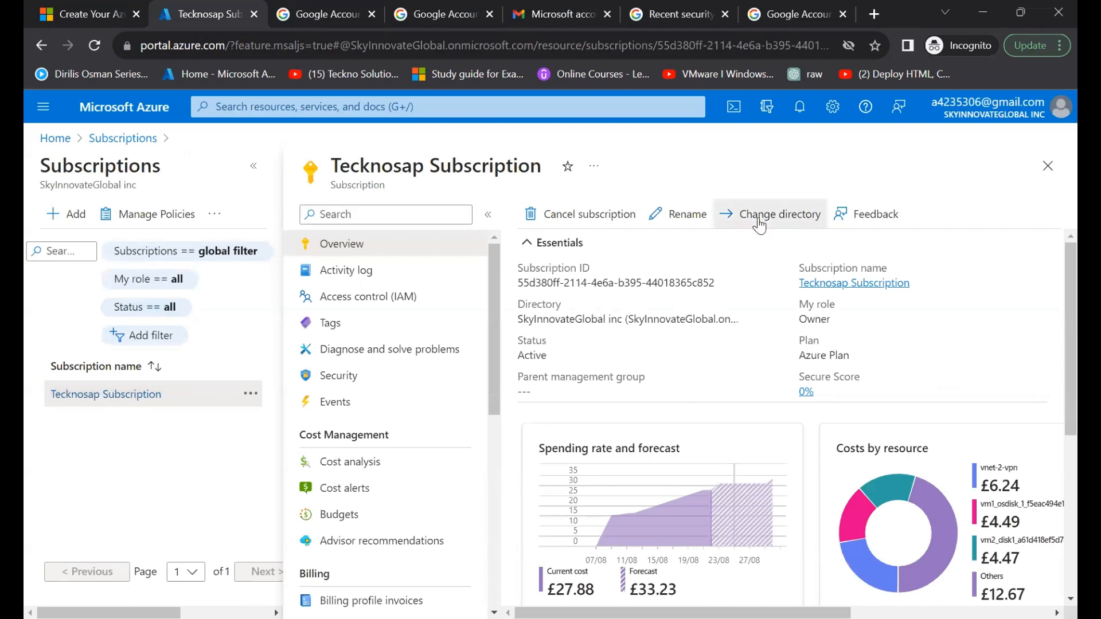
left_click(758, 216)
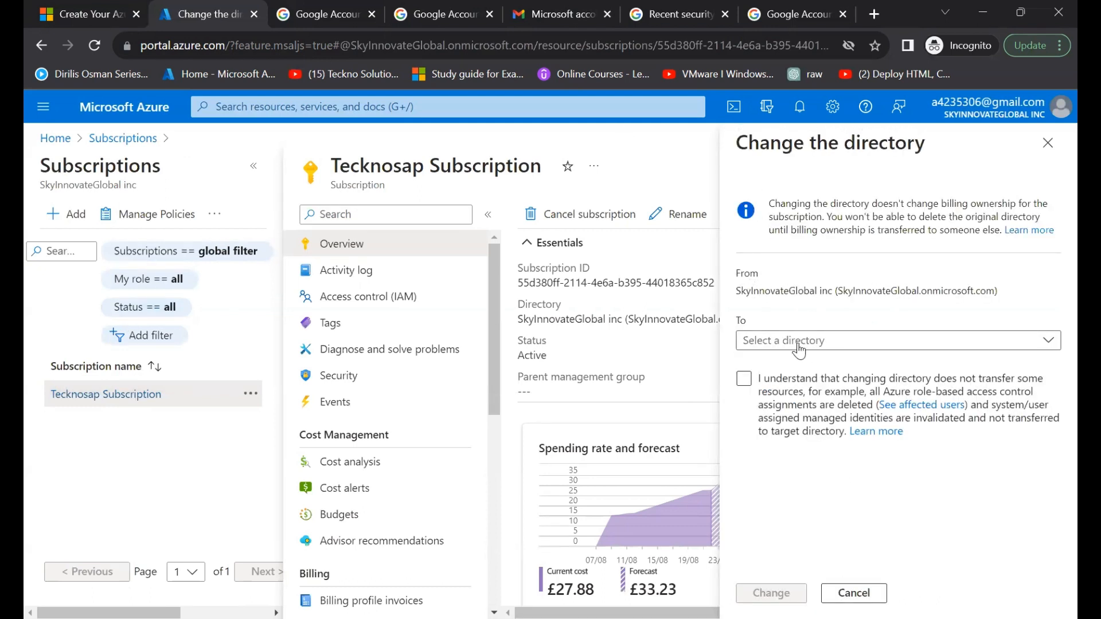
- Move the subscription to the tecknosap solutions inc directory, acknowledging the transfer limitations, and dismiss the pane and notification
left_click(774, 340)
left_click(777, 365)
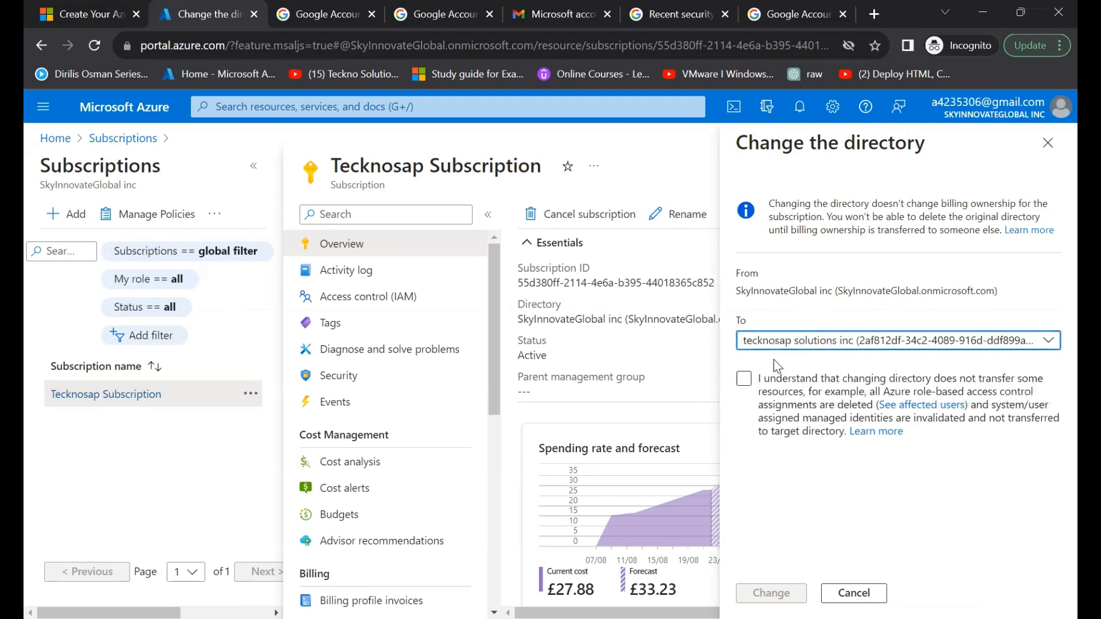
left_click(743, 379)
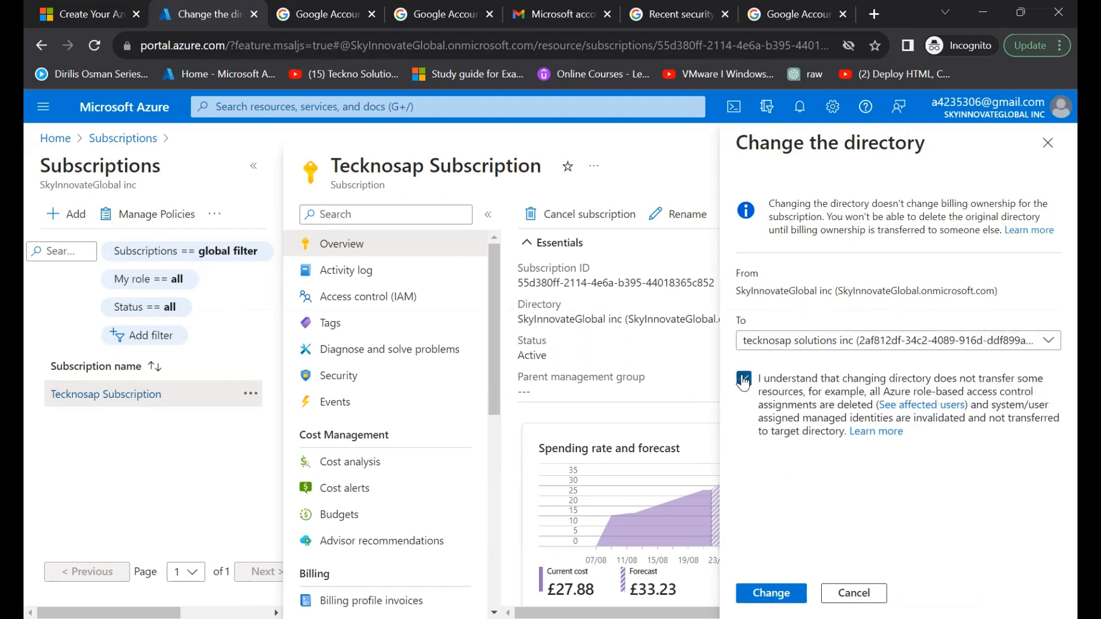
left_click(758, 596)
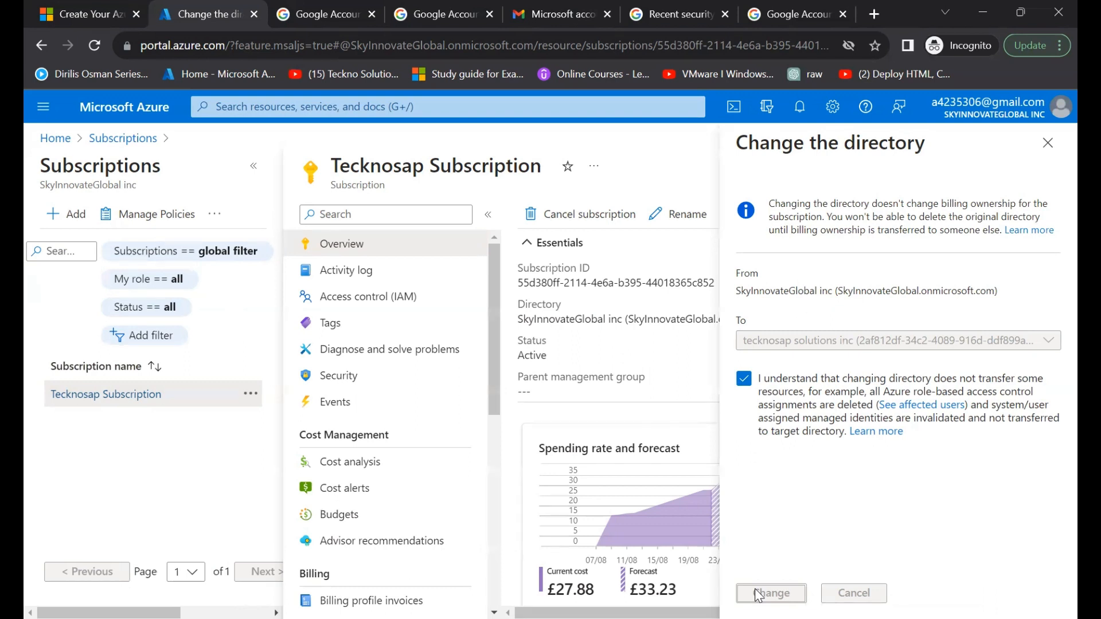
left_click(1046, 143)
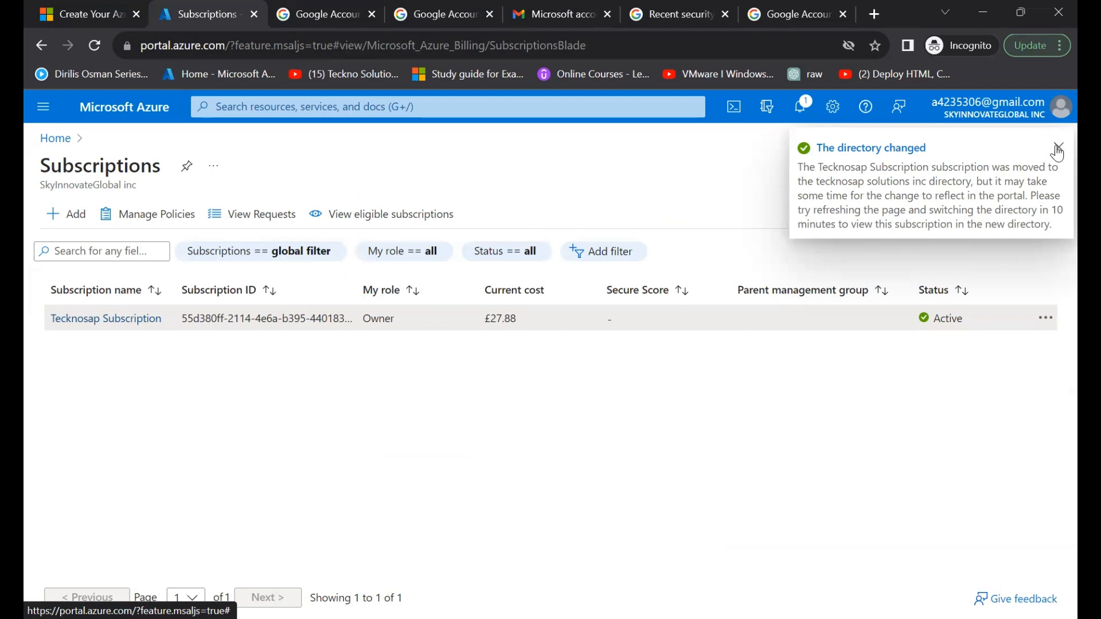
left_click(1058, 148)
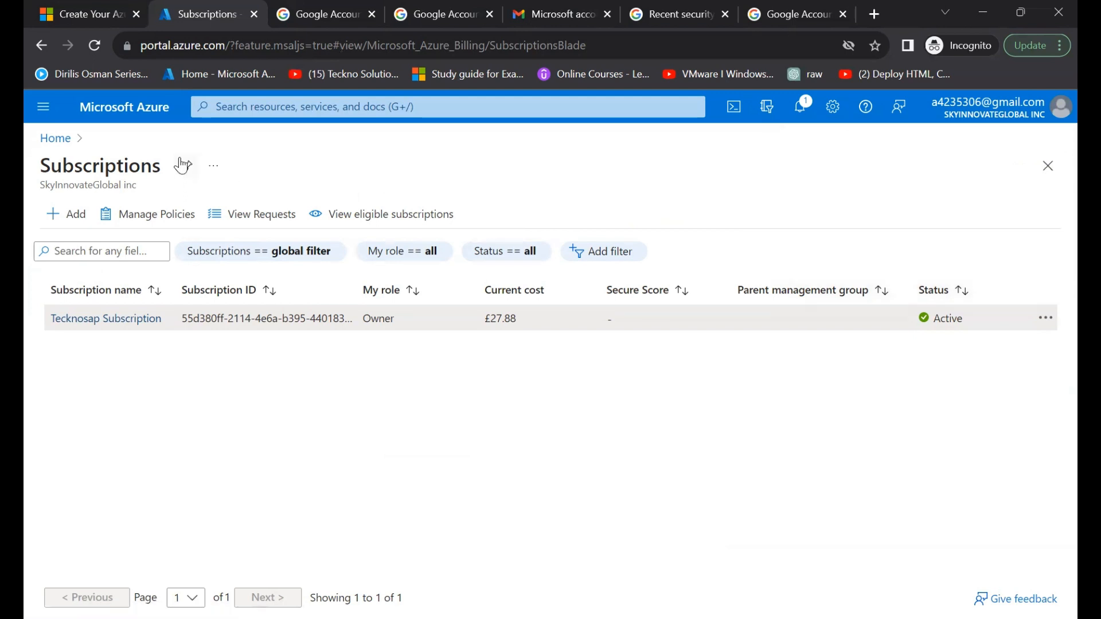
- Open Tecknosap Subscription under the tecknosap solutions inc tenant and check which directory it belongs to
left_click(278, 106)
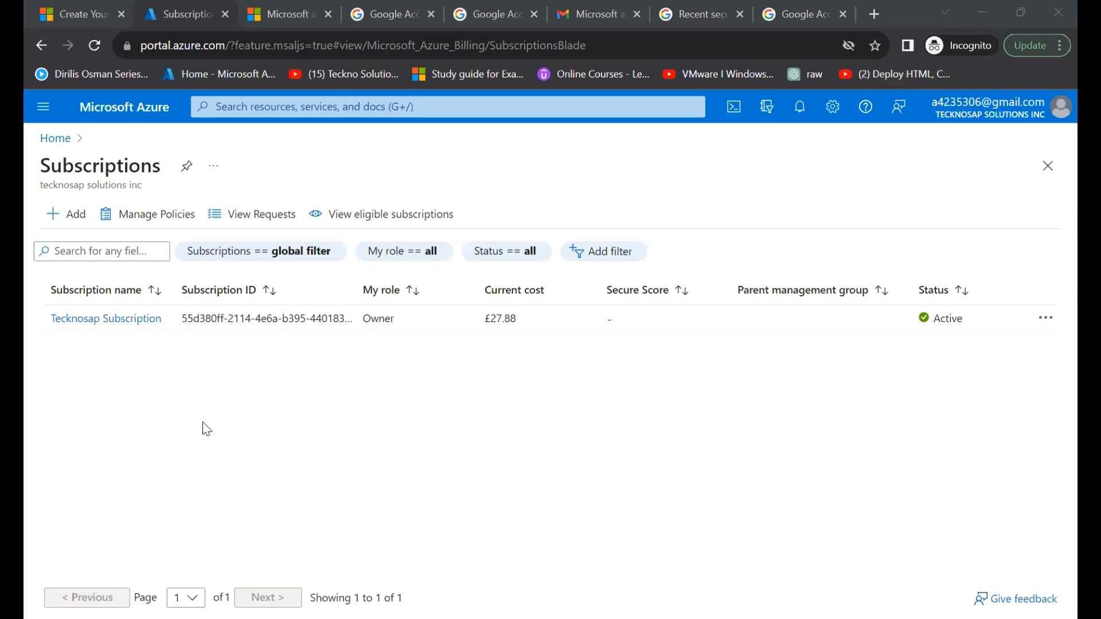
left_click(94, 319)
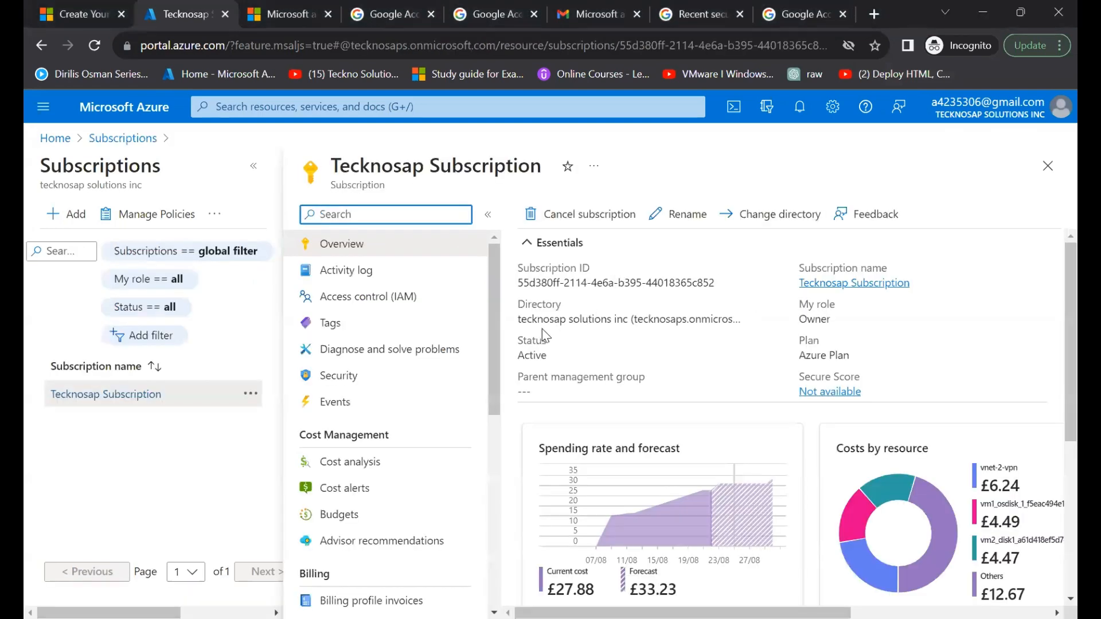
left_click_drag(518, 319, 736, 319)
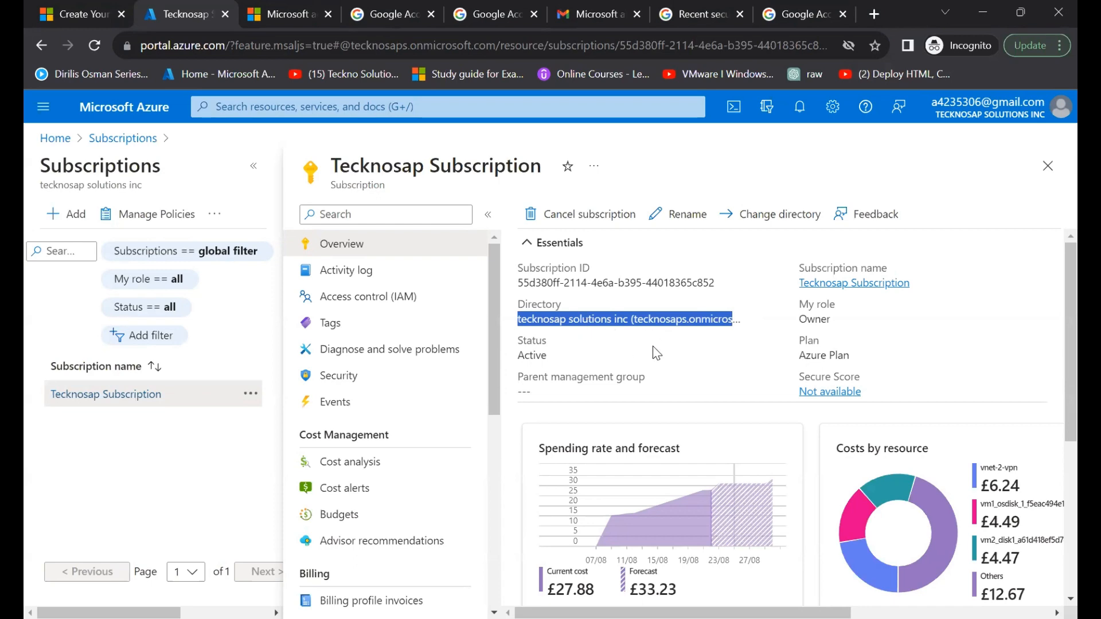
- Open the Resource groups service in the tecknosap solutions inc tenant to view its resource groups
left_click(241, 104)
left_click(313, 253)
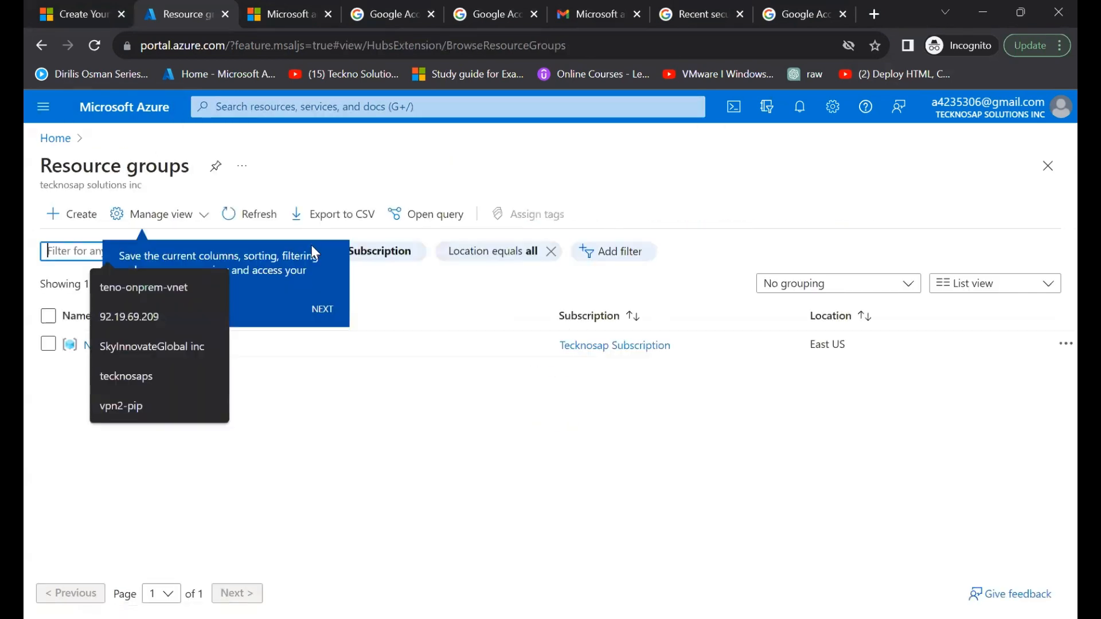